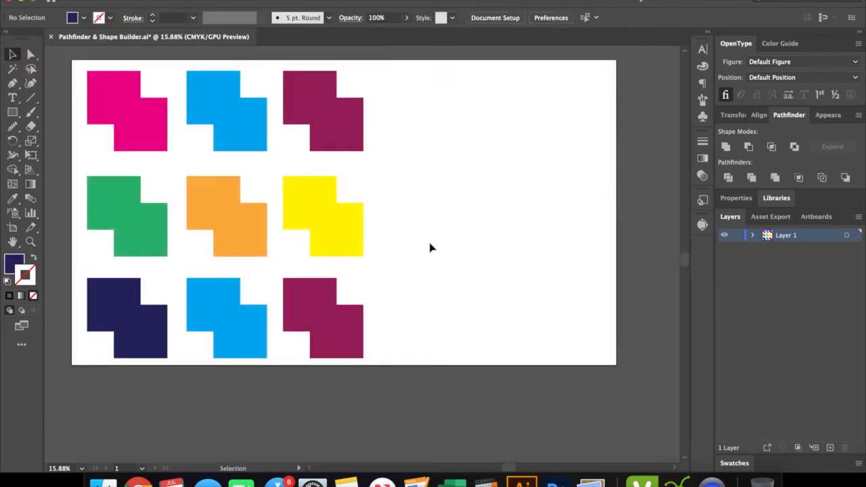
Step: Move the green squares to the end of the first row and unite the top-row magenta squares into one shape
drag(115, 212, 418, 107)
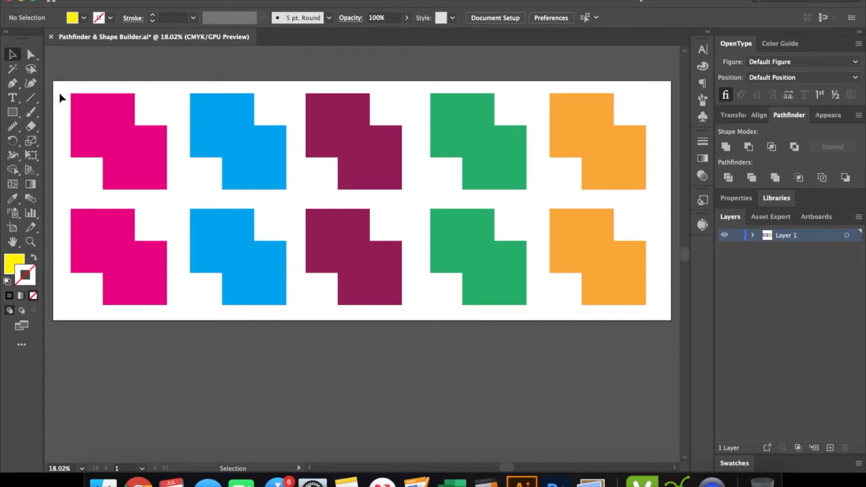
drag(139, 167, 155, 176)
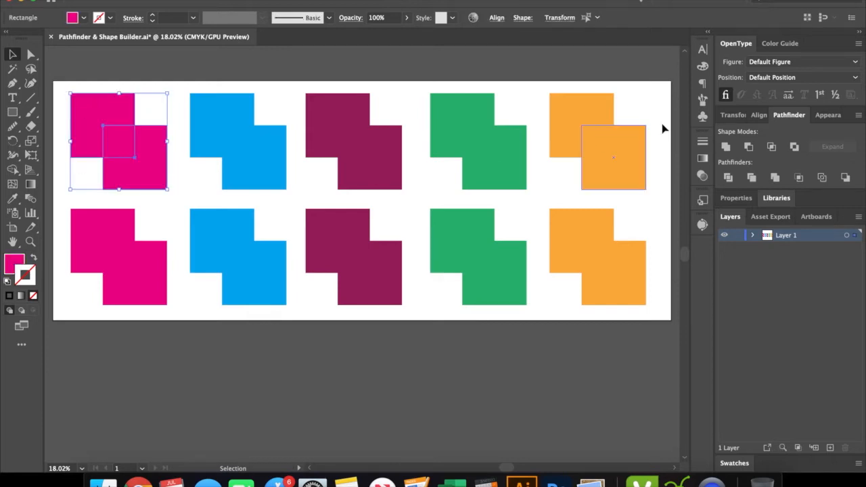
click(724, 147)
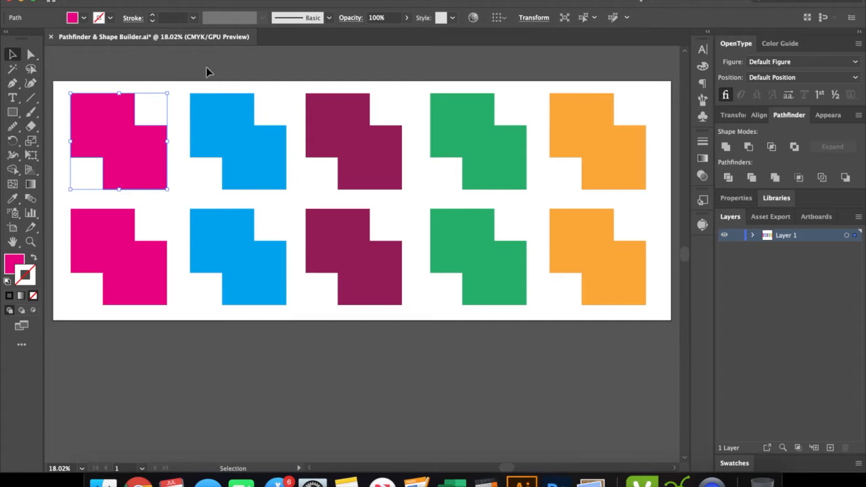
Step: Apply Minus Front to the top-row blue squares and Intersect to the top-row maroon squares
click(270, 176)
click(748, 147)
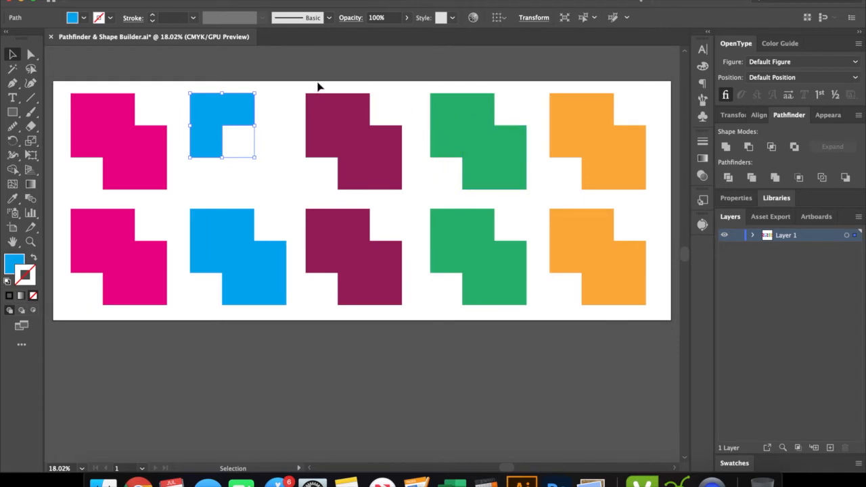
drag(318, 85, 389, 182)
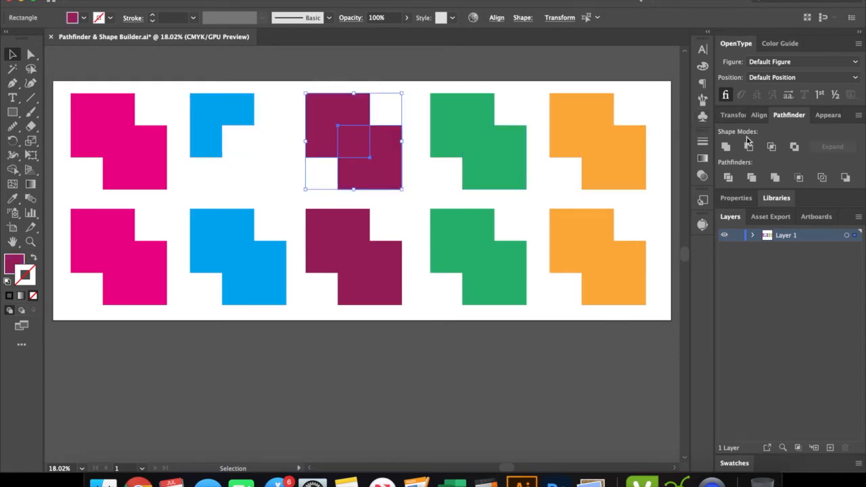
click(771, 146)
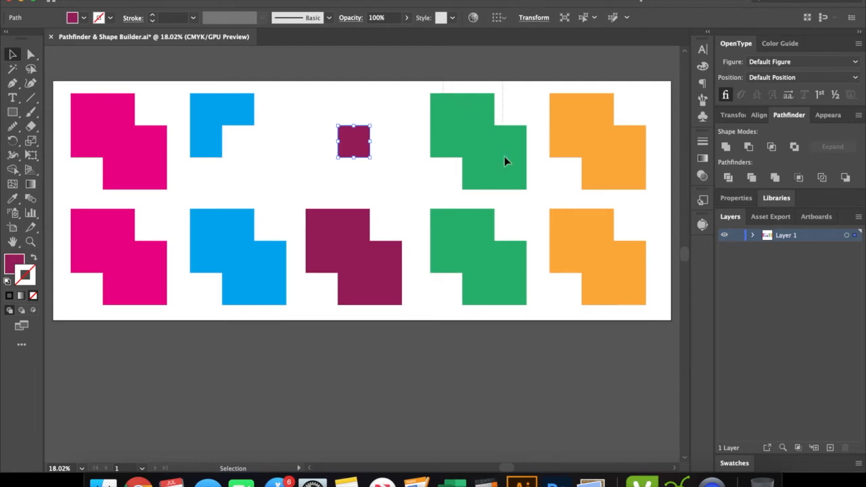
Step: Apply Exclude to the top-row green squares and Divide to the top-row orange squares
click(517, 182)
click(794, 147)
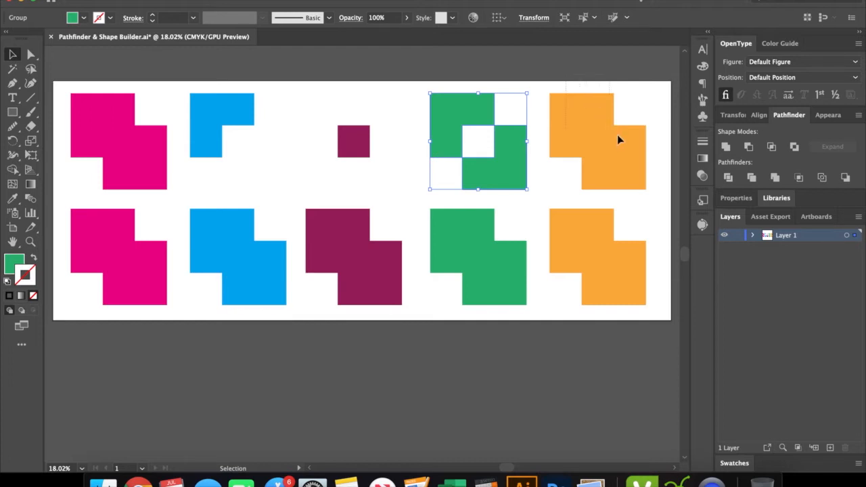
drag(623, 149, 633, 173)
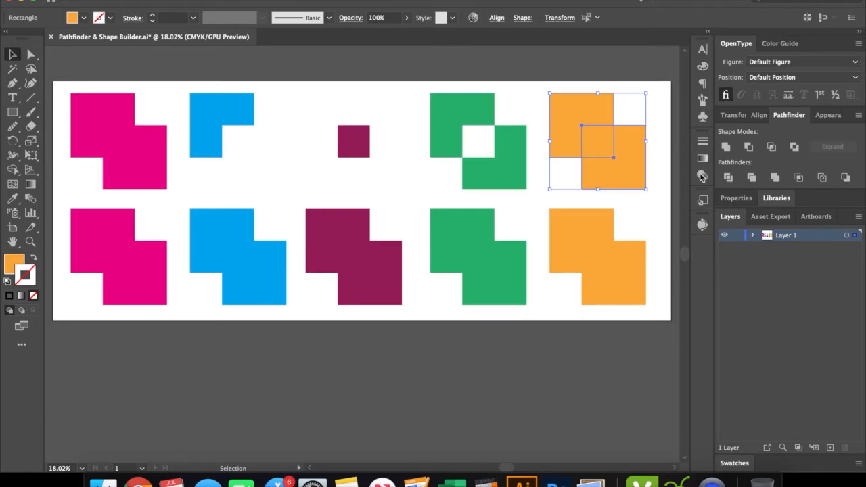
click(727, 177)
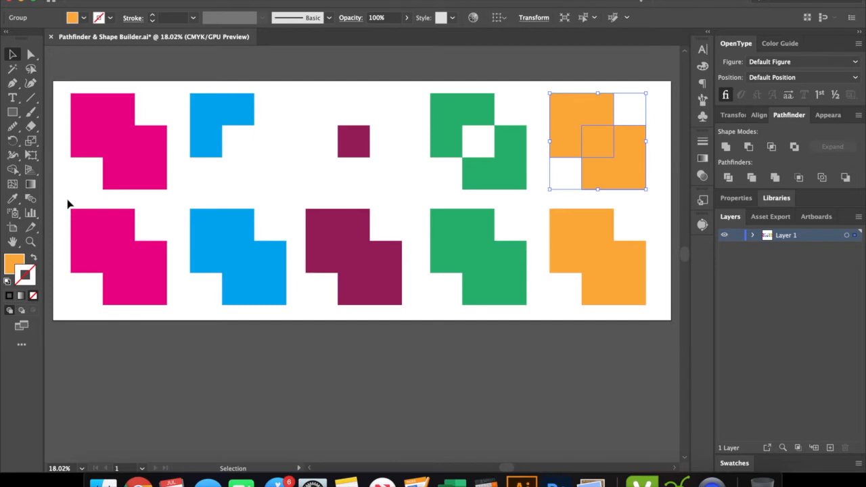
Step: Trim the bottom-row magenta squares and select the bottom-row blue squares
drag(158, 282, 170, 295)
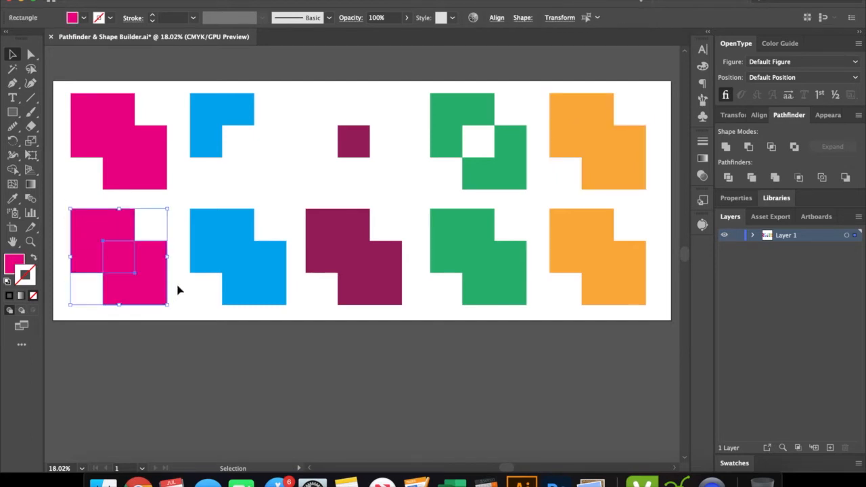
click(751, 177)
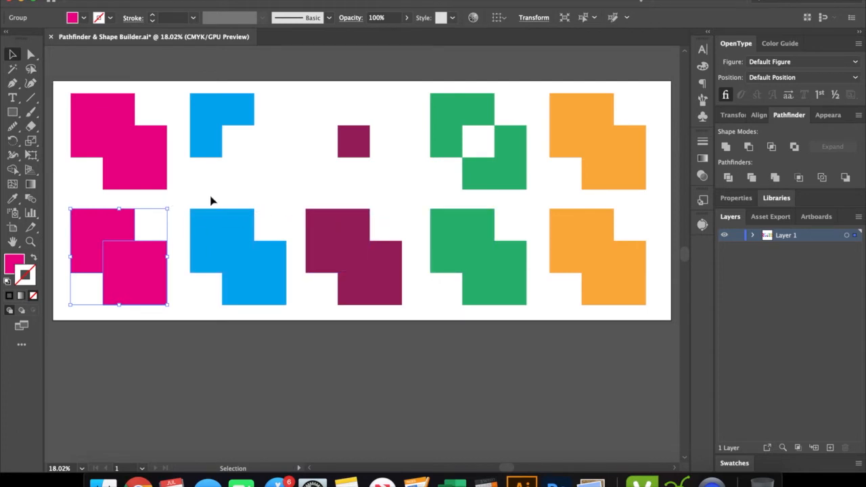
click(261, 275)
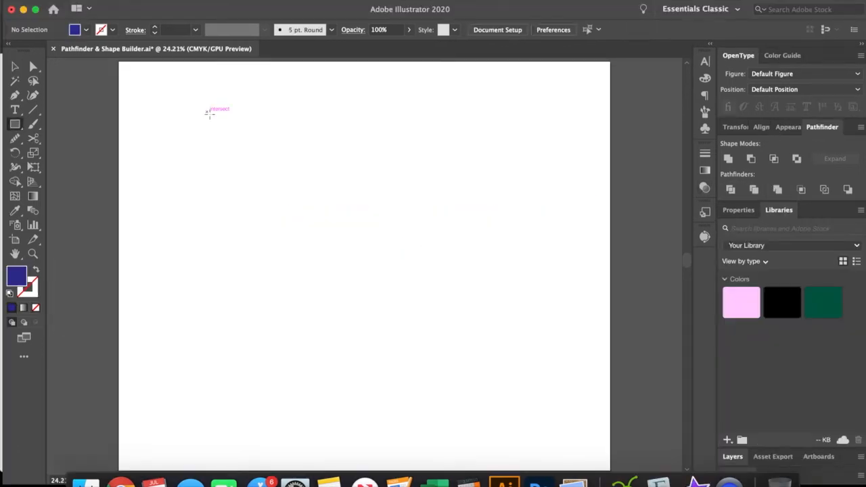
Step: Draw a blue rectangle on the blank artboard, duplicate it diagonally so the copies overlap, and fill the copy dark green
drag(206, 112, 363, 287)
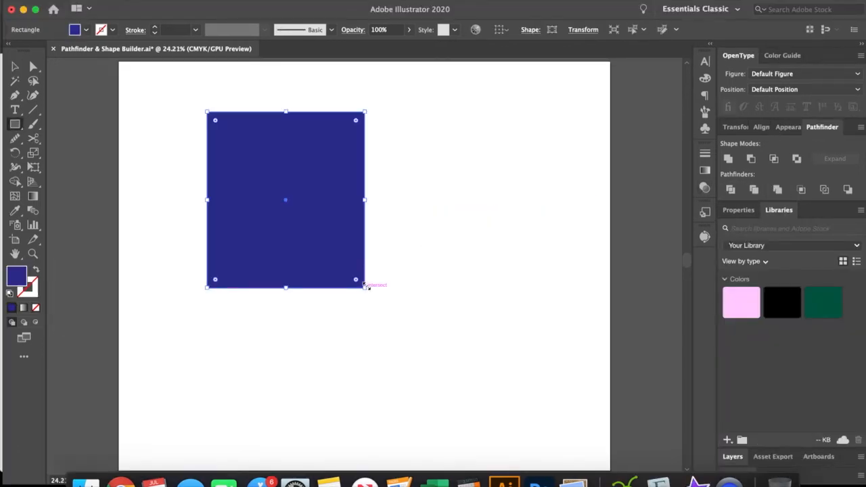
key(v)
drag(325, 209, 413, 292)
click(815, 304)
Step: Try Merge on the two overlapping rectangles, undo it, and apply Unite to them instead
drag(526, 320, 266, 161)
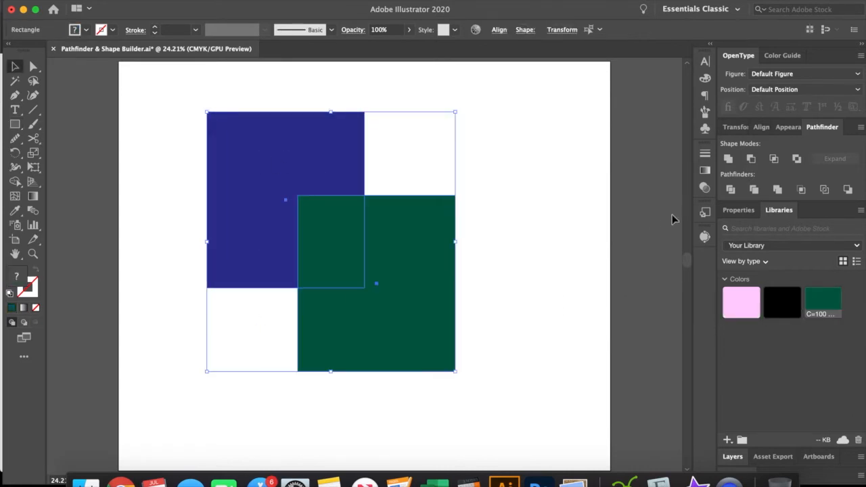
click(777, 189)
key(super+z)
key(super+z)
key(super+shift+z)
click(729, 158)
click(541, 221)
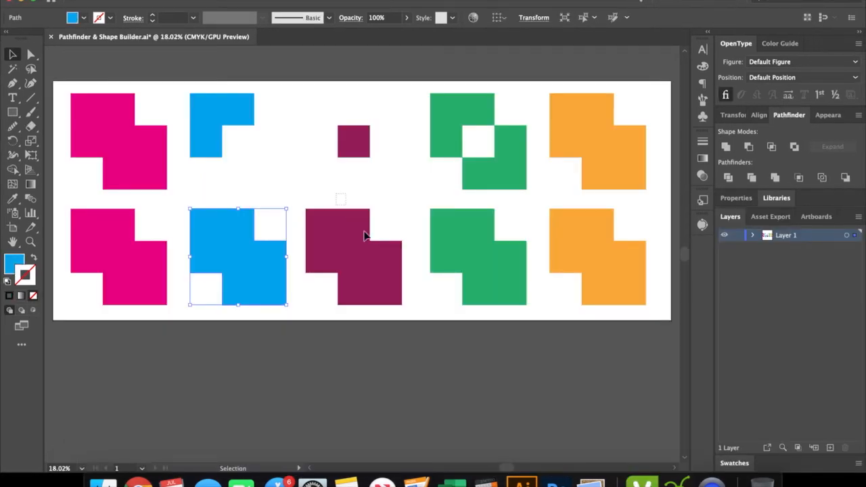
Step: Crop the bottom-row maroon squares with the Pathfinder Crop operation
drag(394, 295, 401, 304)
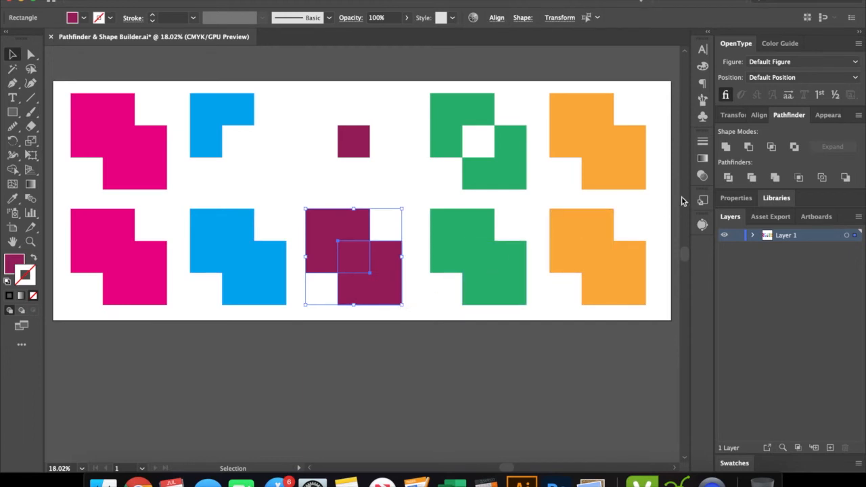
click(795, 182)
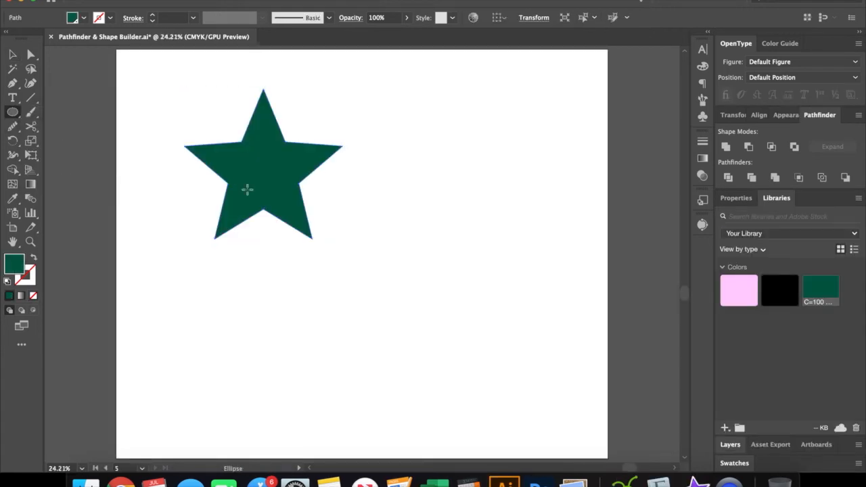
Step: Draw a circle over the lower-left arm of the green star and fill it light blue
drag(236, 201, 184, 149)
click(83, 17)
click(41, 55)
Step: Draw a red-filled square over the star and move it up to cover the star's upper-right part
key(m)
drag(269, 149, 360, 240)
click(83, 17)
click(20, 44)
key(v)
drag(355, 209, 356, 145)
Step: Bring the green star in front of the blue circle and the red square
click(299, 194)
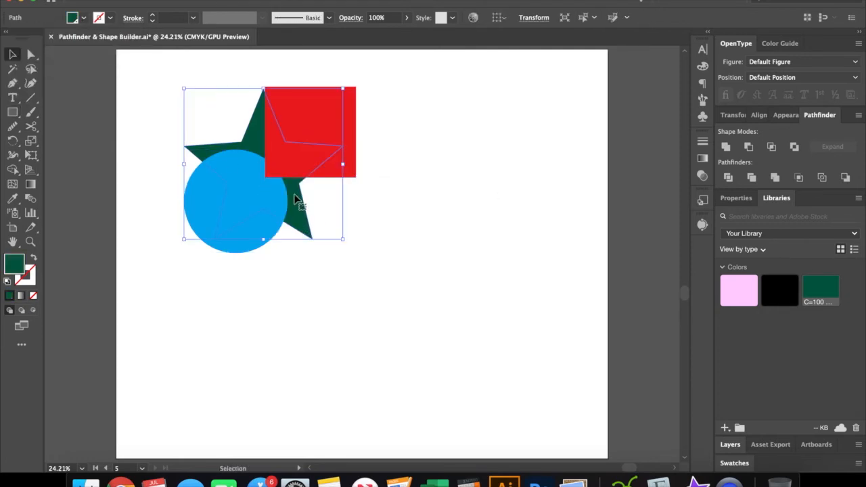
right_click(292, 194)
mouse_move(369, 389)
click(428, 342)
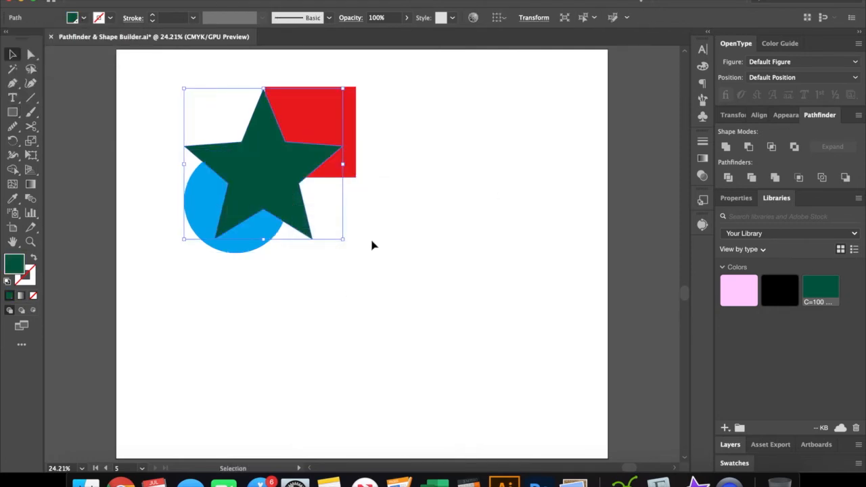
Step: Crop the circle and square to the star's outline, and undo the crop
click(341, 231)
drag(341, 231, 197, 102)
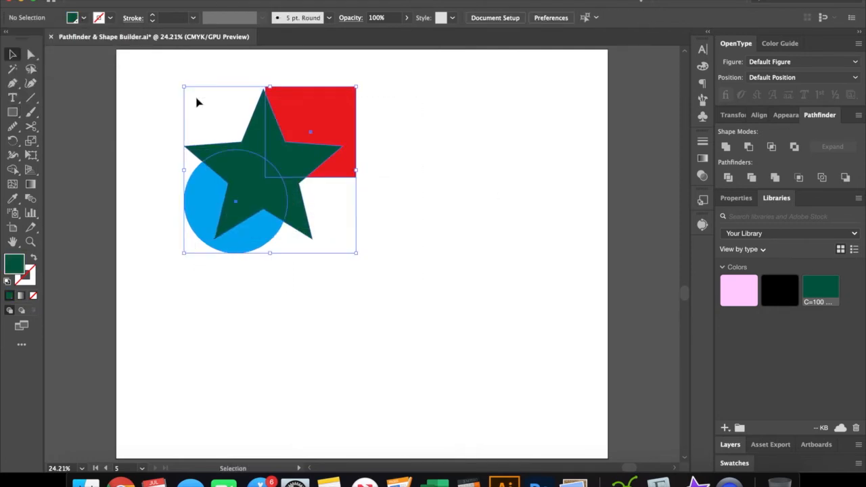
click(802, 178)
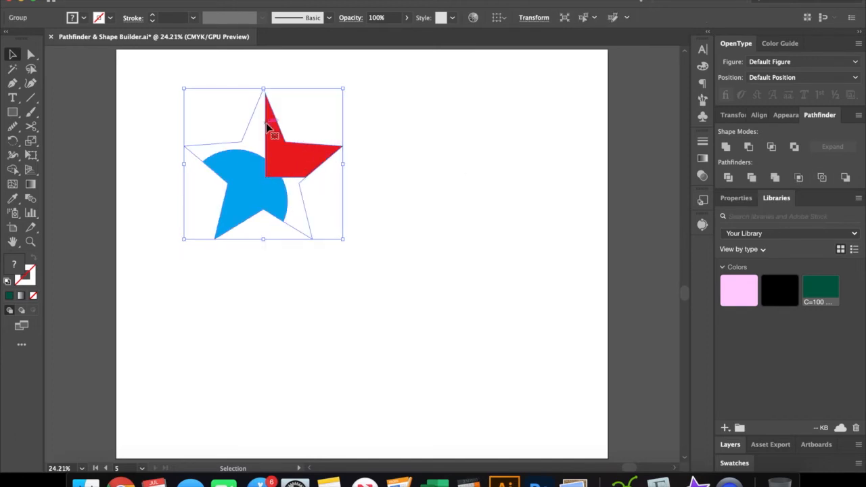
key(super+z)
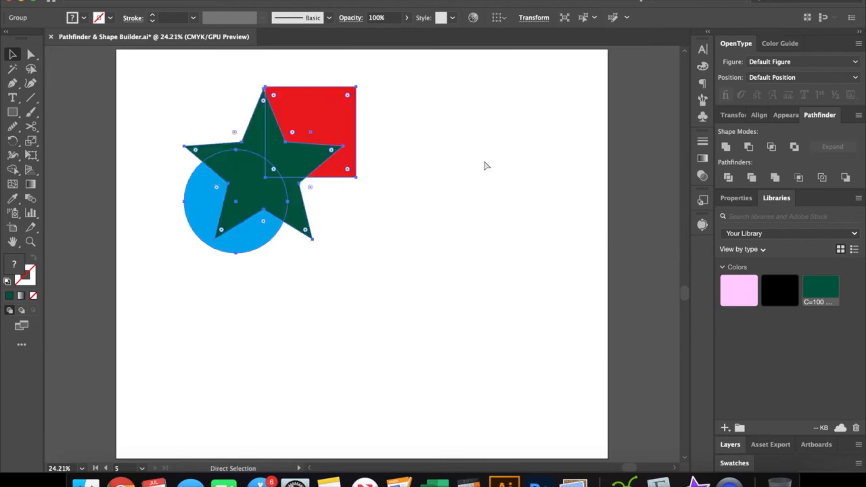
Step: Apply Intersect to the star, circle and square, undo it, and redo it
click(771, 146)
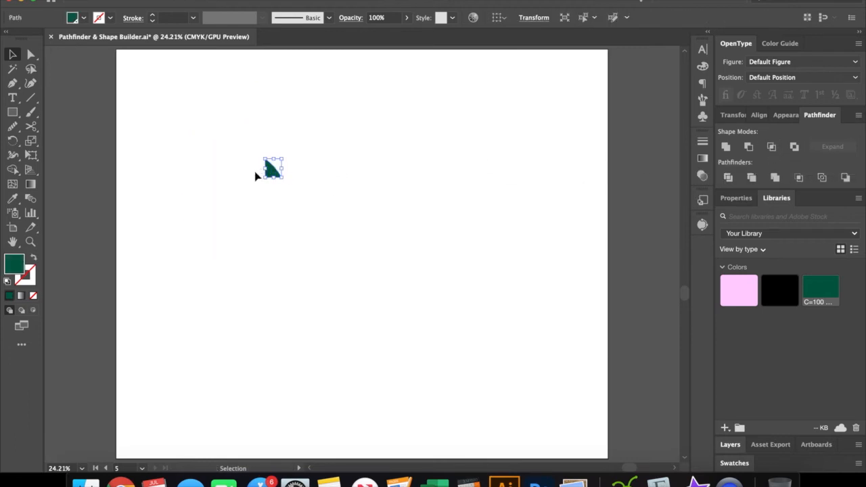
key(super+z)
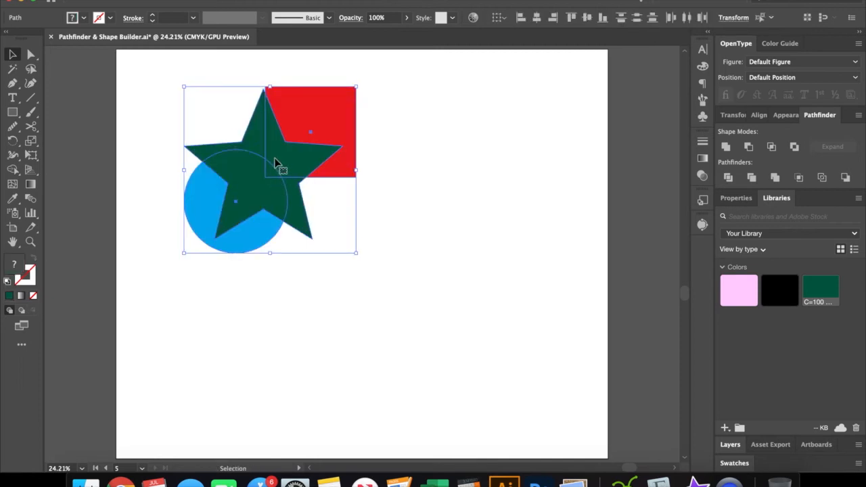
key(super+shift+z)
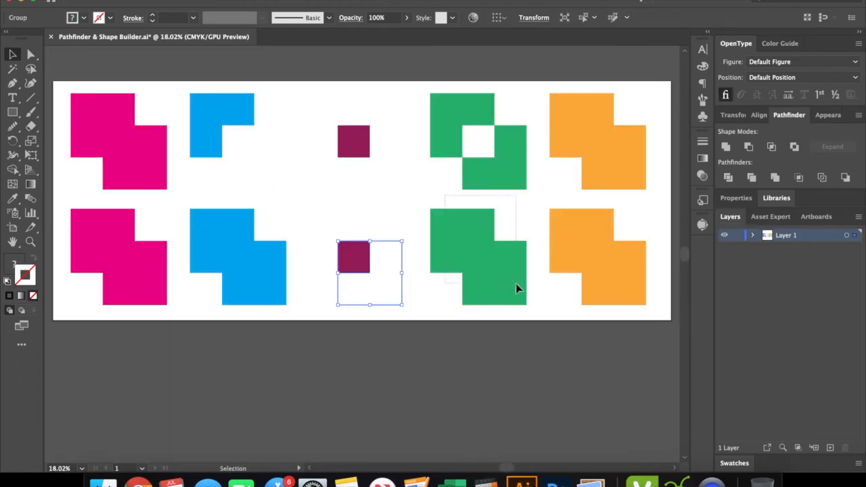
Step: Convert the bottom-row green squares to outlines with the Pathfinder Outline operation
click(516, 284)
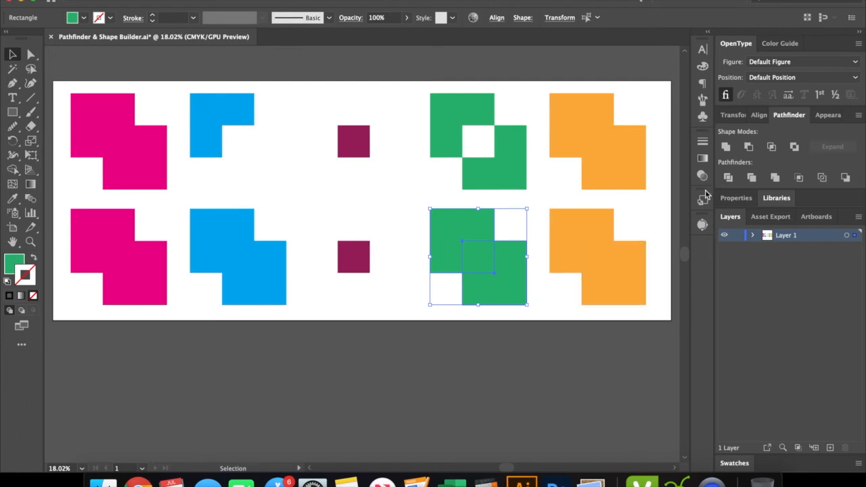
click(821, 178)
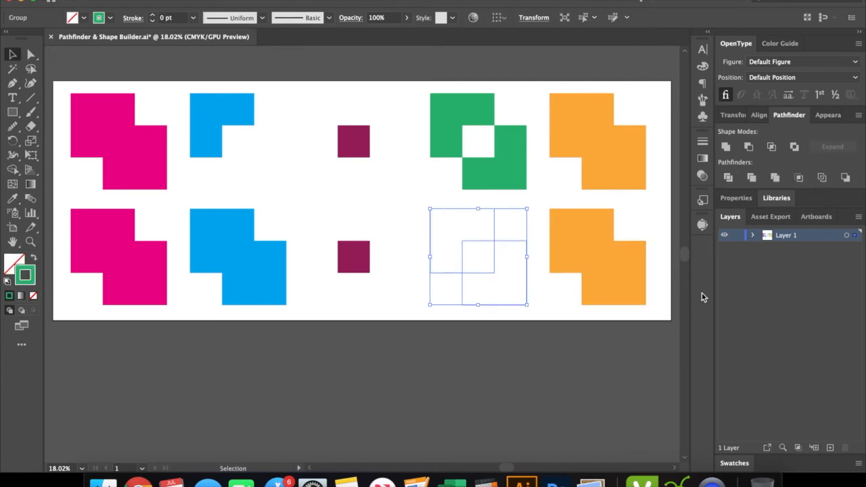
click(660, 297)
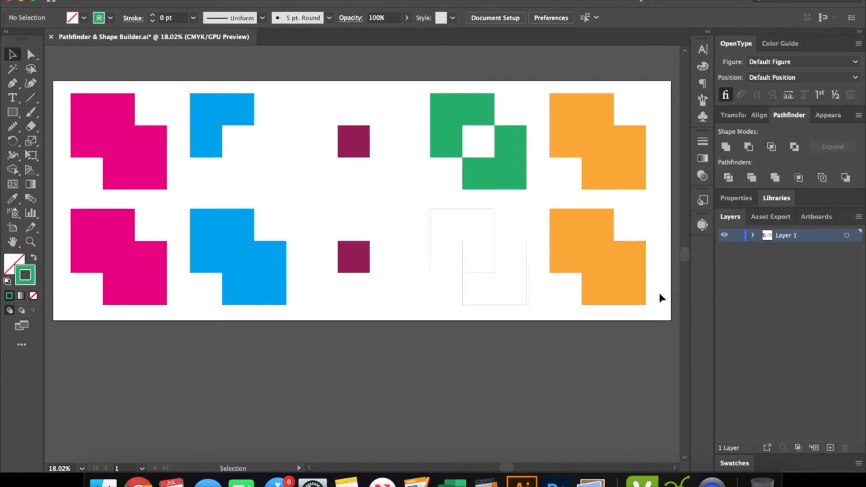
Step: Apply Minus Back to the bottom-row orange squares
click(553, 223)
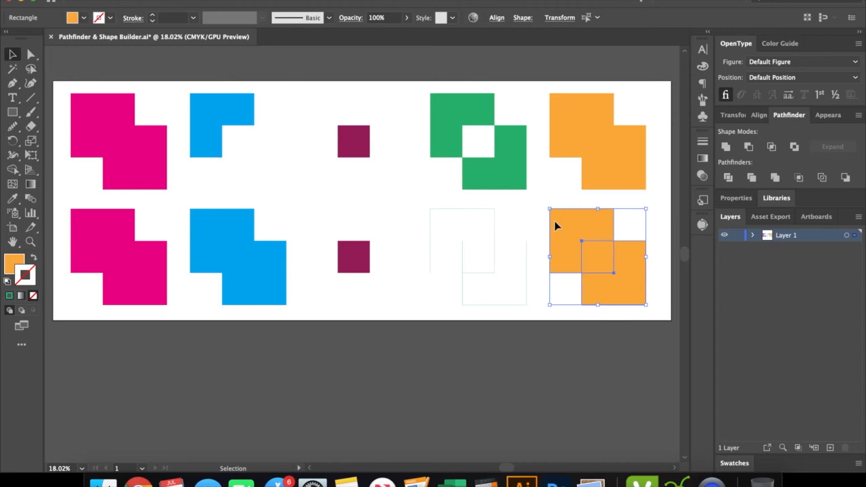
click(846, 179)
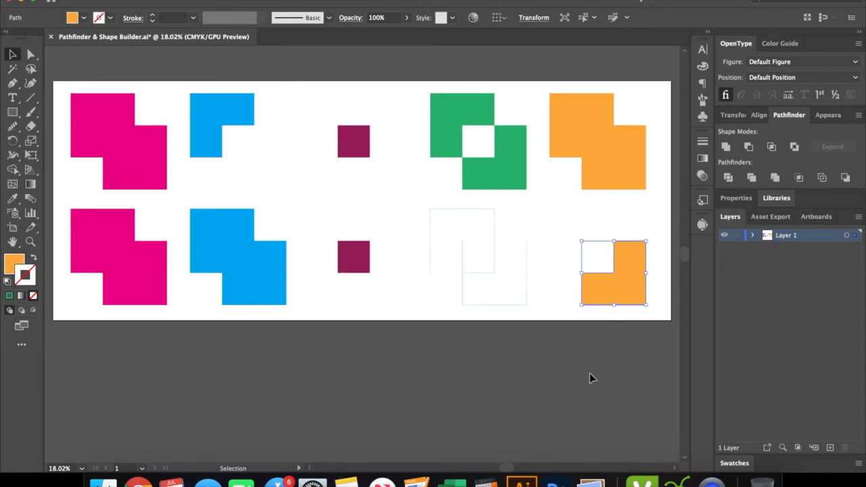
click(622, 344)
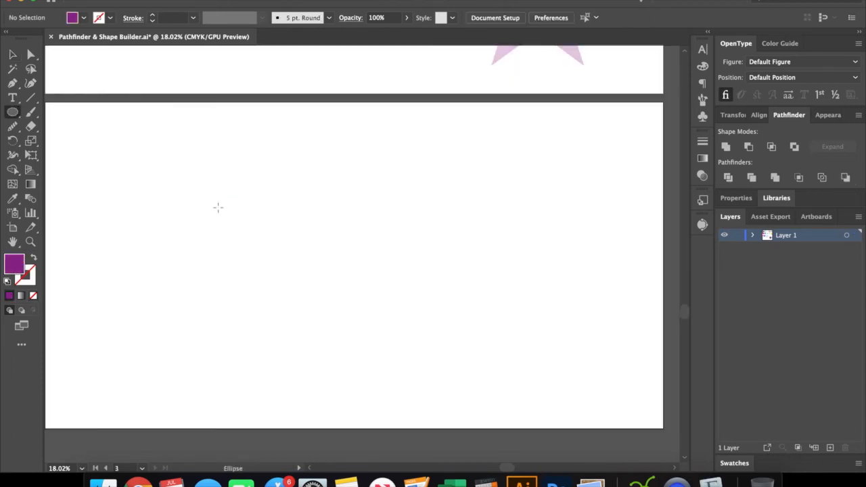
Step: Draw a circle on the empty artboard, swap its fill with its stroke, and set the stroke weight to 50 pt
drag(217, 207, 260, 203)
key(shift+x)
key(shift+Up)
key(shift+Up)
key(shift+Up)
text(50)
key(Return)
Step: Color the circle's stroke light blue and duplicate it into a row with a black and a red circle
scroll(226, 118, down, 1)
click(110, 19)
click(71, 38)
drag(267, 171, 597, 174)
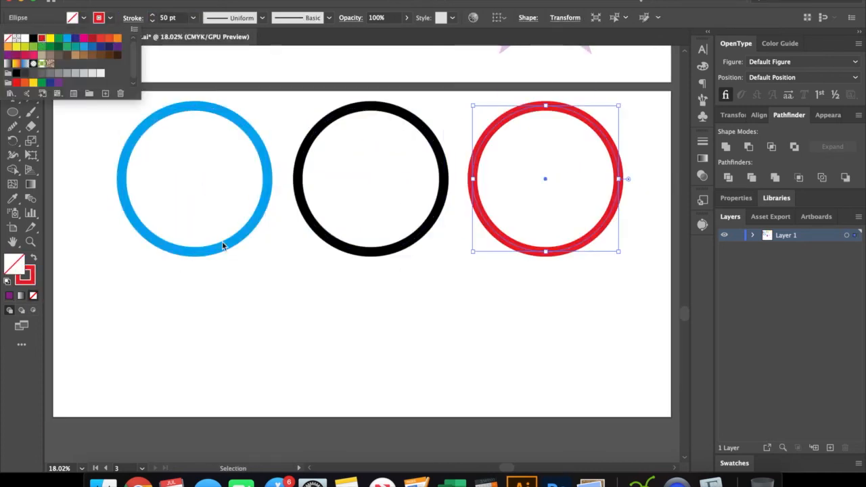
click(321, 325)
click(322, 327)
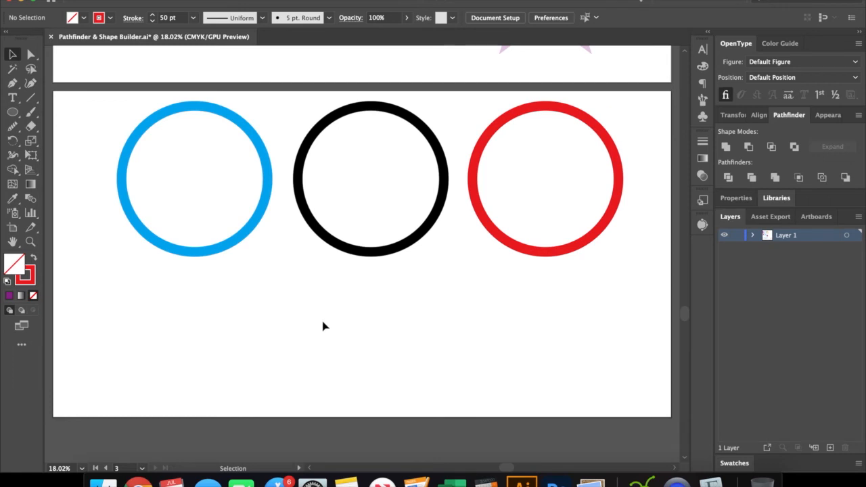
Step: Select the three circles and distribute them evenly by their horizontal centers
drag(95, 291, 582, 155)
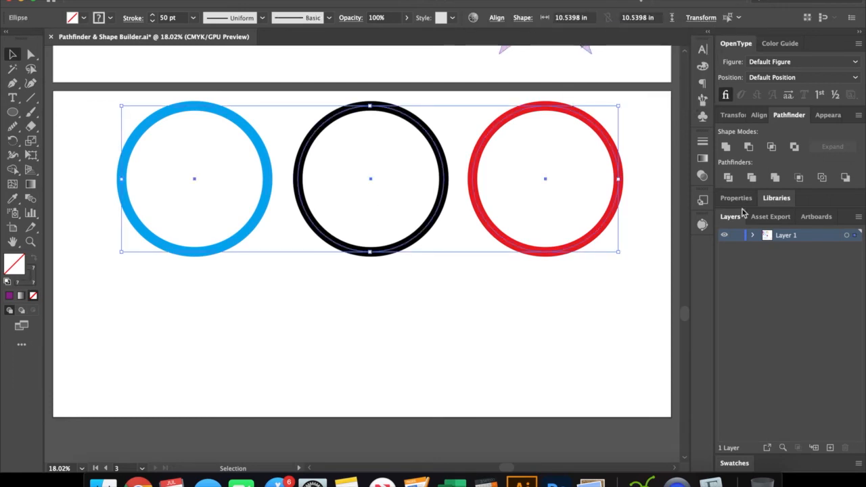
click(758, 114)
click(833, 182)
click(491, 321)
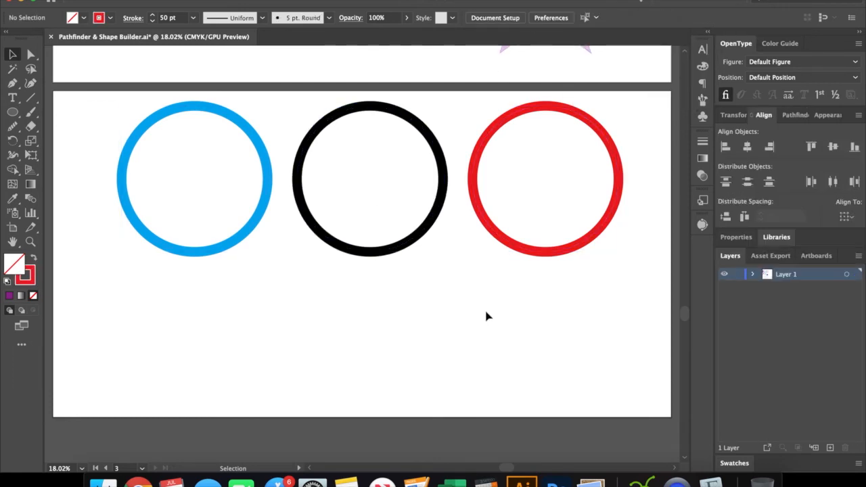
Step: Duplicate the light blue and black circles together into a lower row, offset to overlap the three circles above
click(244, 238)
shift+click(352, 252)
drag(357, 258, 443, 337)
click(640, 309)
Step: Change the stroke of the lower blue circle to yellow and the lower black circle to green
click(286, 193)
click(100, 20)
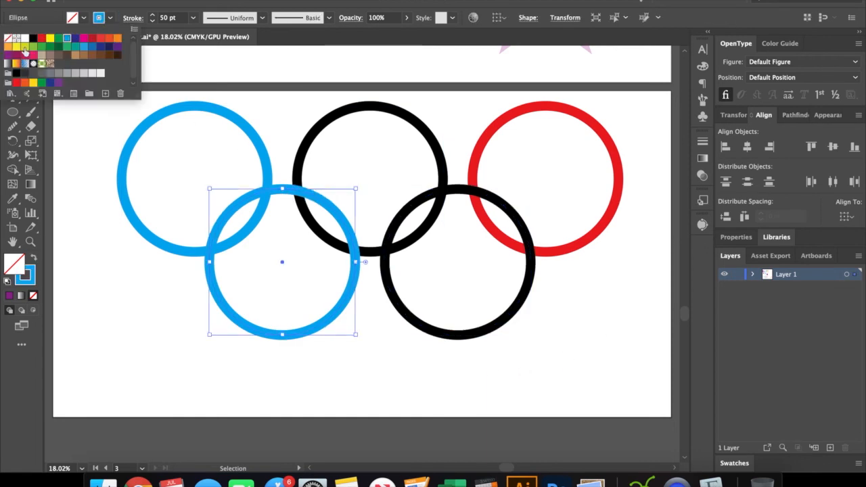
click(53, 39)
click(422, 333)
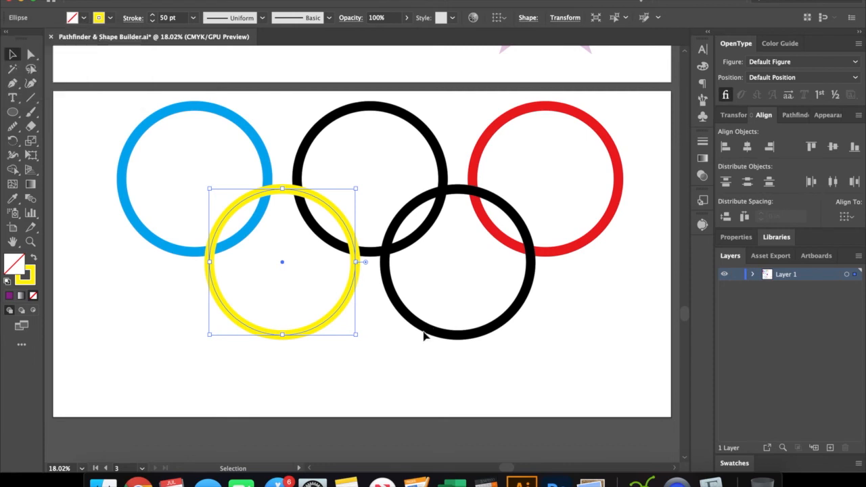
click(427, 331)
click(110, 18)
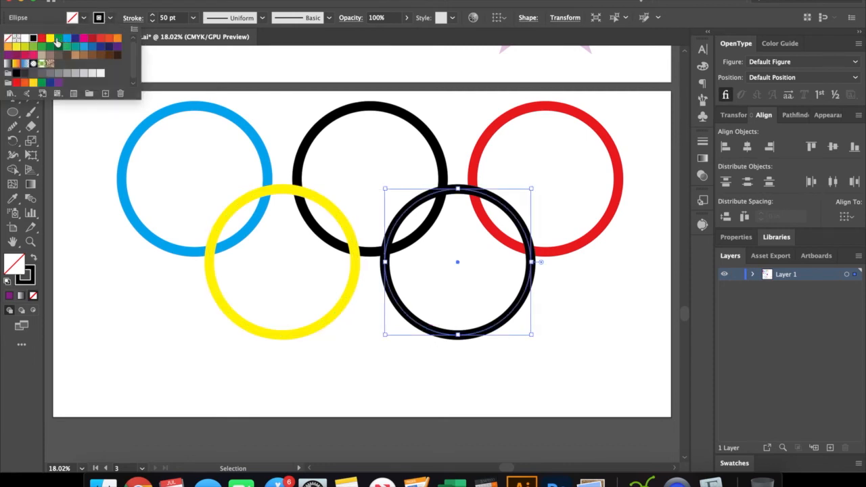
click(58, 43)
click(605, 344)
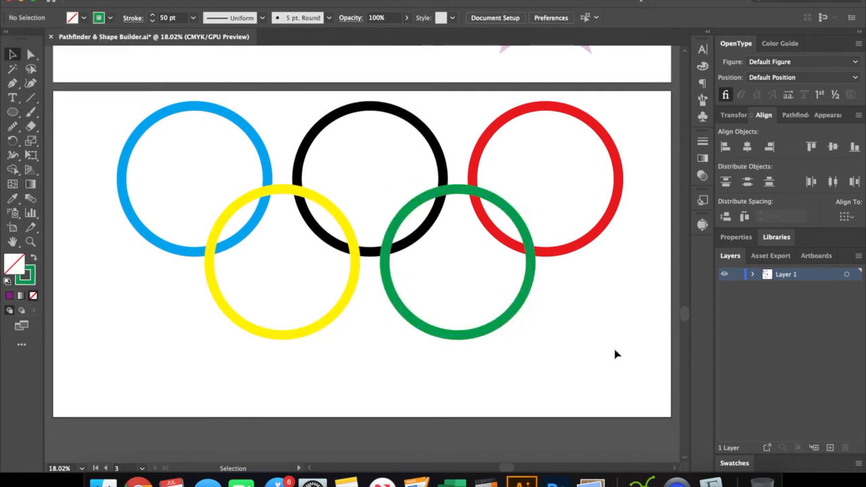
Step: Expand all five circles into filled shapes and apply the Divide pathfinder to them
drag(609, 366, 171, 118)
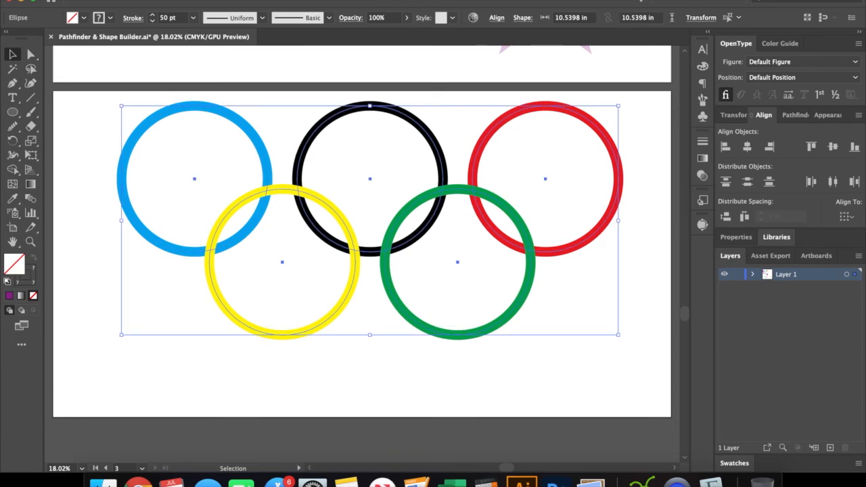
click(142, 1)
click(179, 111)
key(Return)
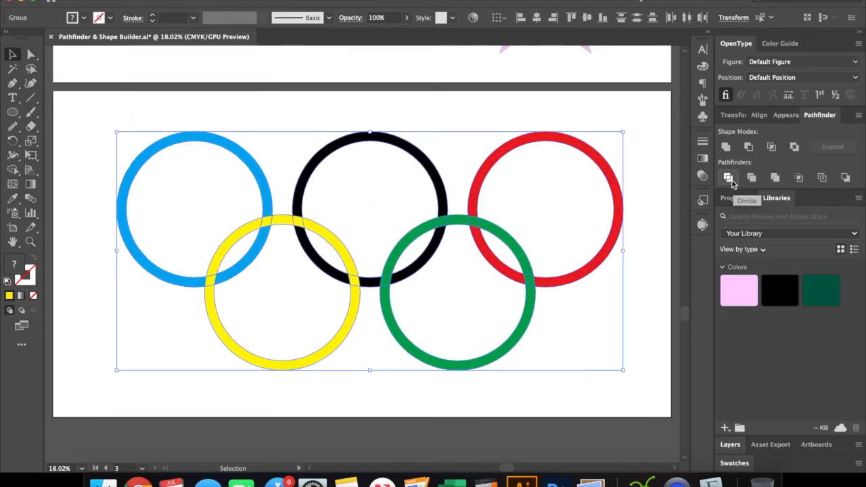
click(728, 178)
click(572, 340)
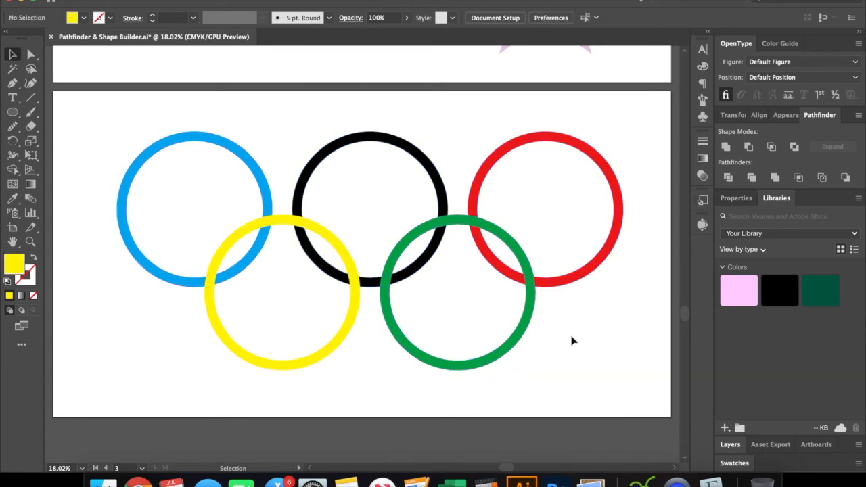
Step: Enter isolation mode on the divided rings group so its individual pieces can be edited
click(537, 290)
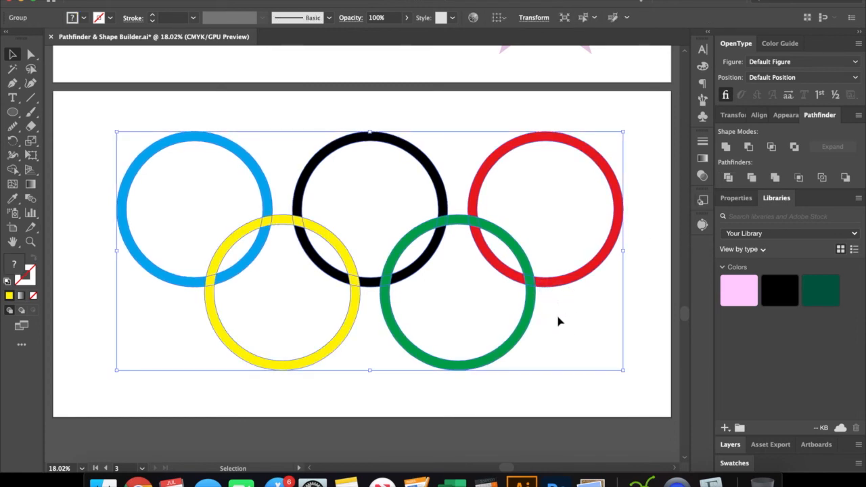
click(730, 445)
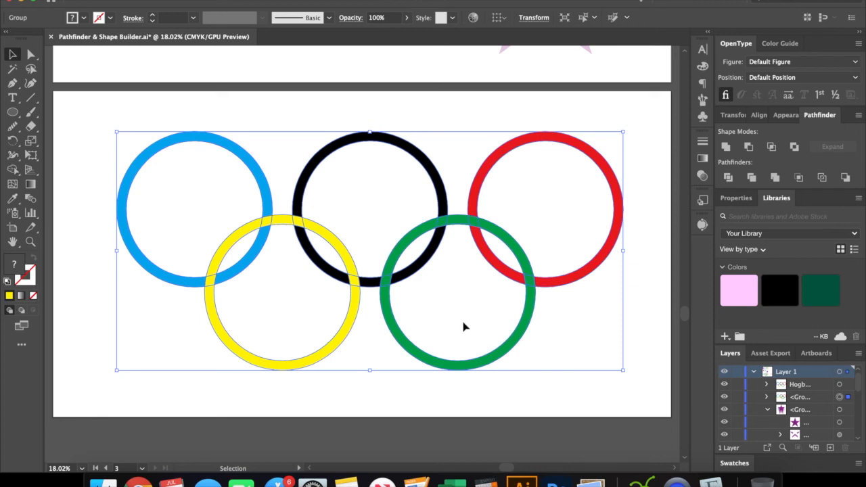
click(179, 332)
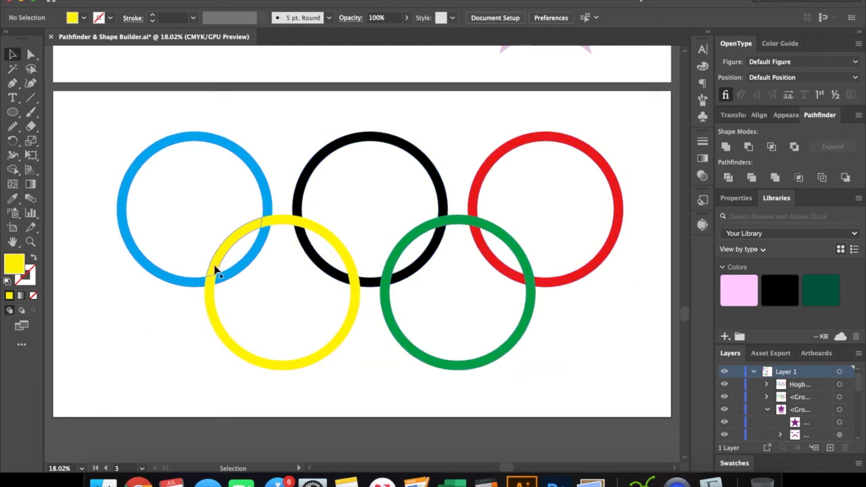
click(196, 286)
double_click(196, 287)
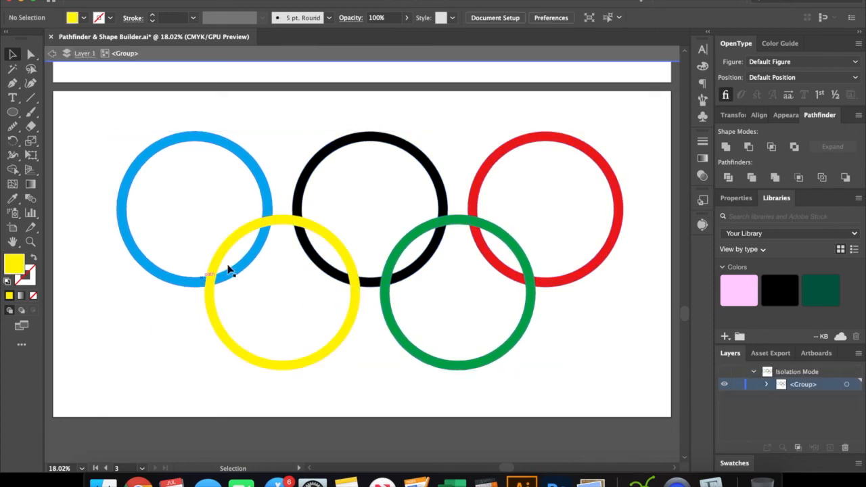
Step: Recolor the upper blue-yellow overlap light blue and the upper black-green overlap black by sampling the adjoining rings with the Eyedropper
click(268, 225)
key(i)
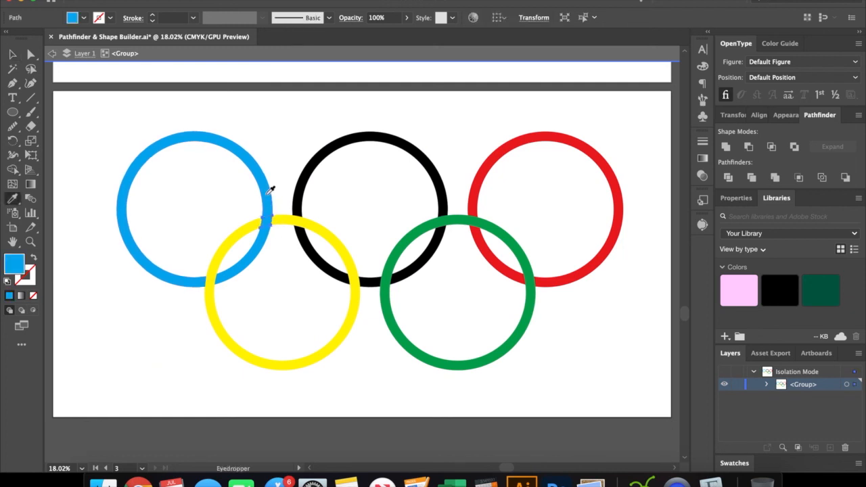
key(v)
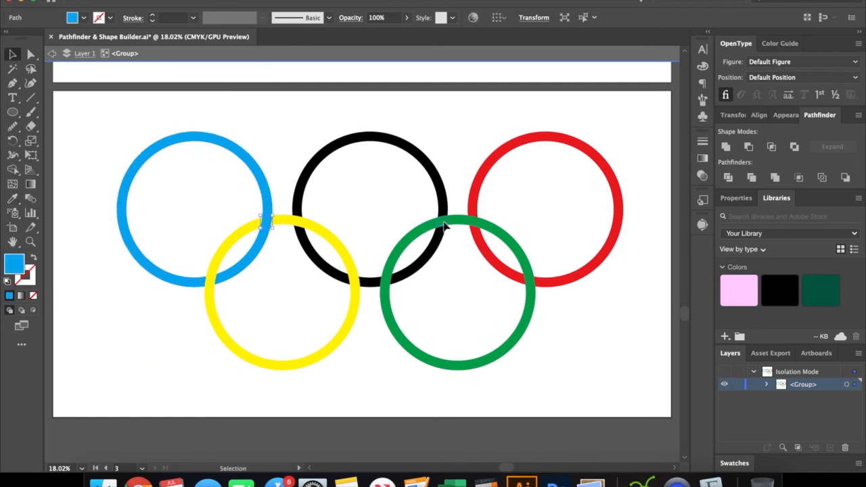
click(443, 224)
key(i)
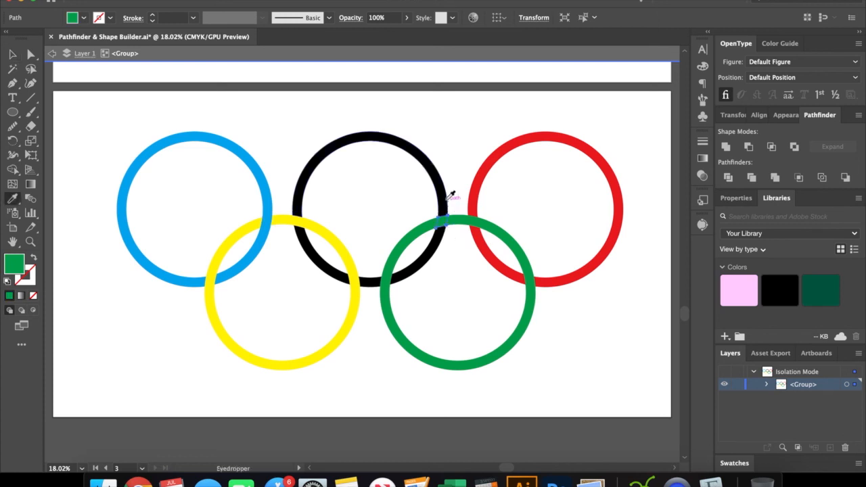
click(445, 197)
key(v)
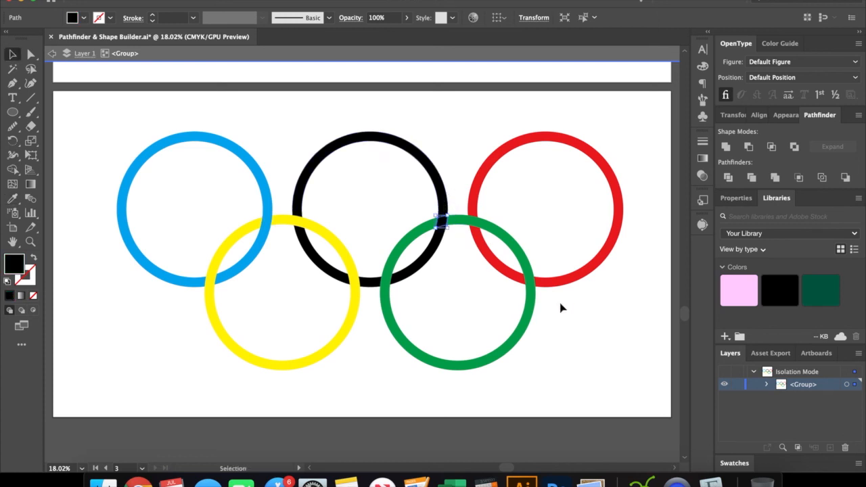
Step: Recolor the lower red-green overlap red and the lower black-yellow overlap black by sampling the adjoining rings, and leave isolation mode
click(532, 287)
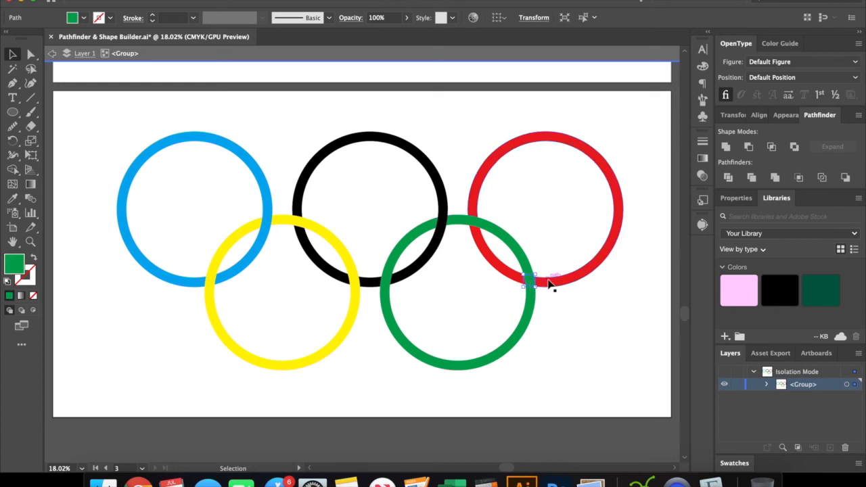
key(i)
click(569, 276)
key(v)
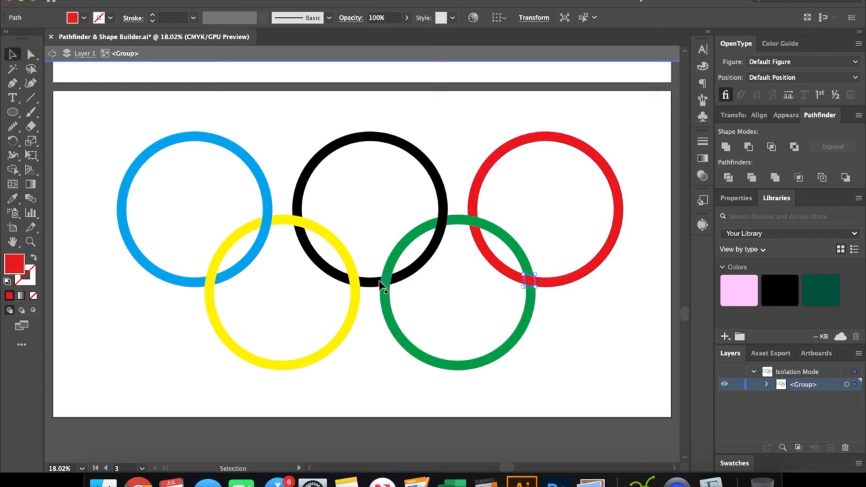
click(354, 280)
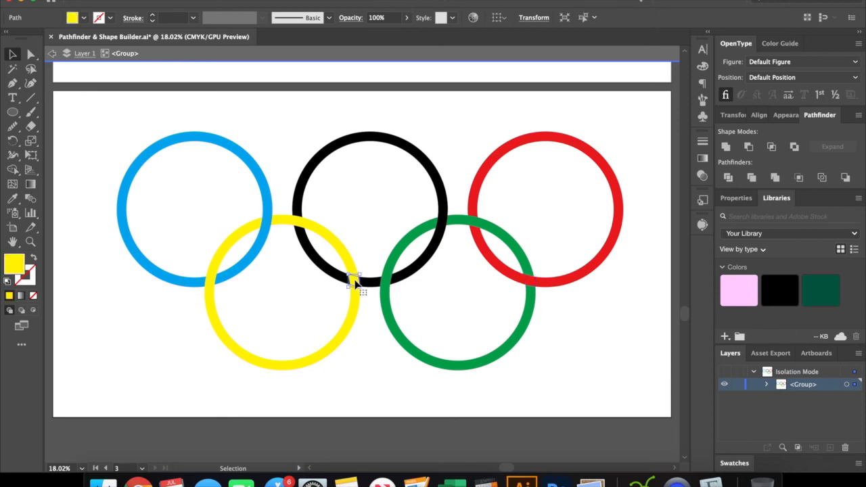
key(i)
click(369, 279)
key(v)
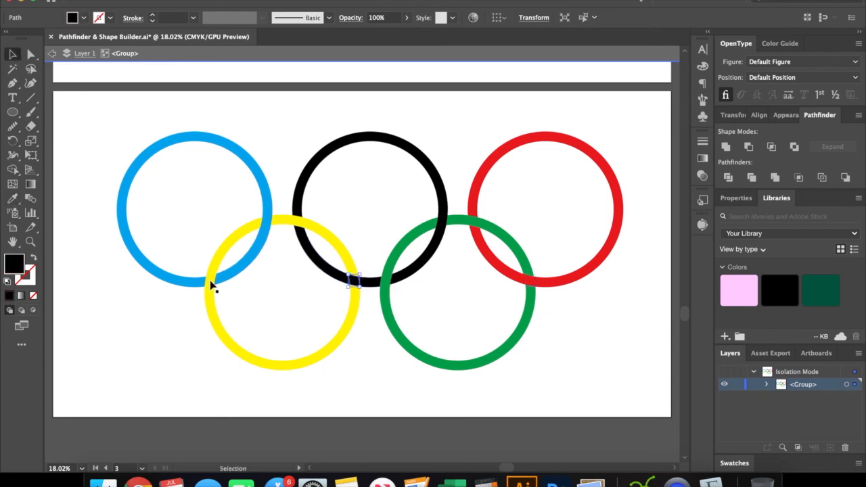
double_click(284, 323)
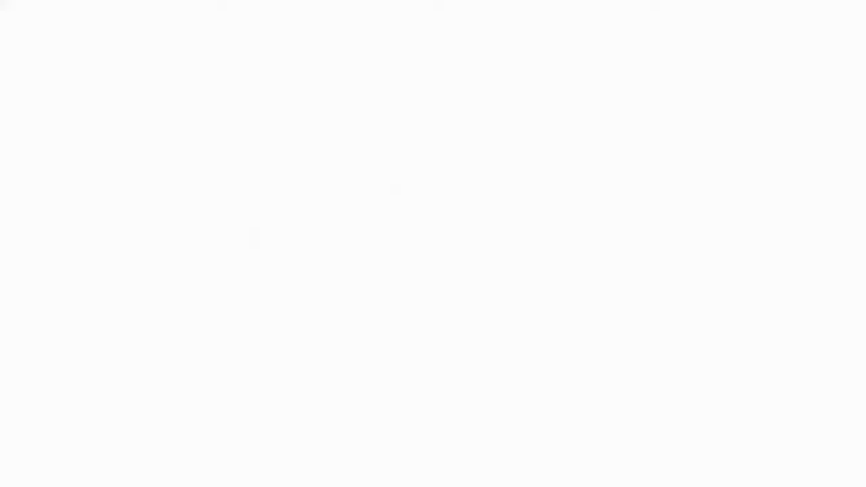